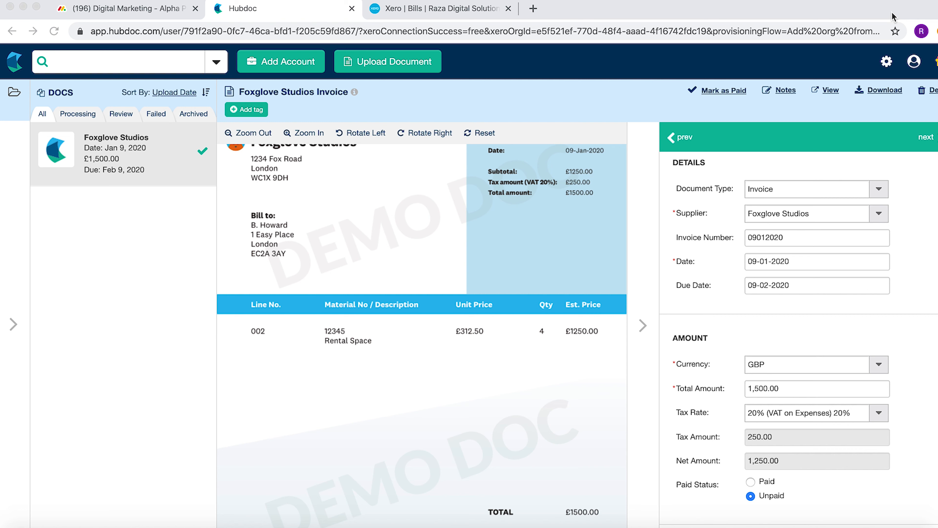
- Review the Foxglove Studios invoice against its extracted details, amounts and tax, and look over the Xero destination settings
{"action": "scroll", "coordinate": [468, 219], "scroll_direction": "up", "scroll_amount": 2}
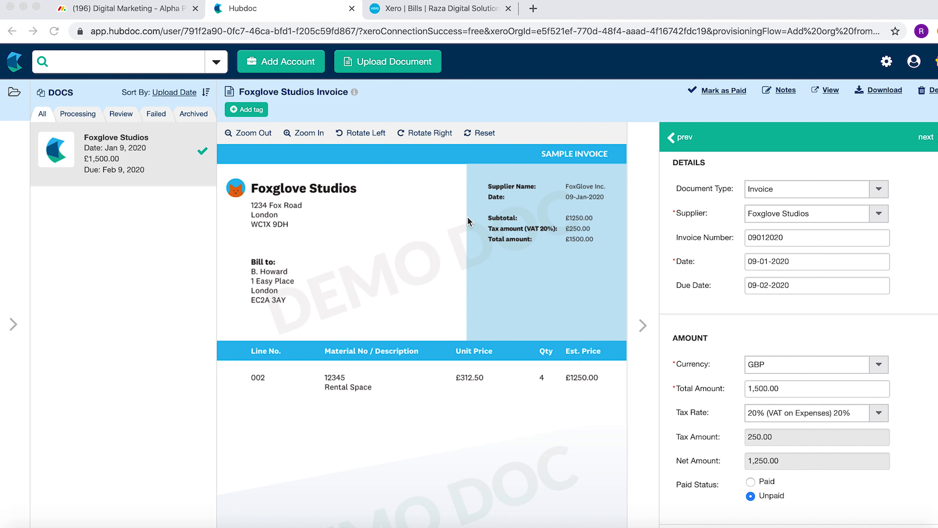
{"action": "scroll", "coordinate": [792, 446], "scroll_direction": "down", "scroll_amount": 1}
{"action": "scroll", "coordinate": [793, 448], "scroll_direction": "down", "scroll_amount": 10}
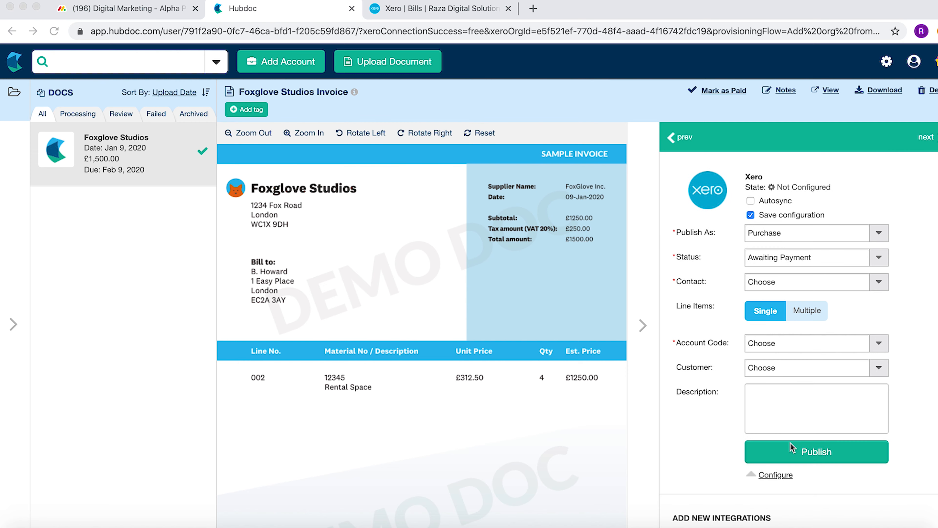
{"action": "scroll", "coordinate": [791, 425], "scroll_direction": "up", "scroll_amount": 10}
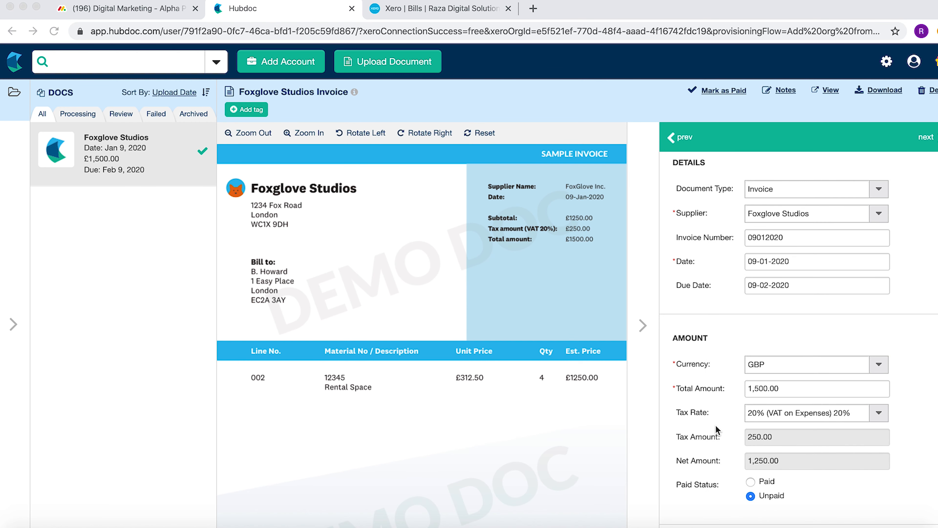
{"action": "scroll", "coordinate": [761, 381], "scroll_direction": "down", "scroll_amount": 3}
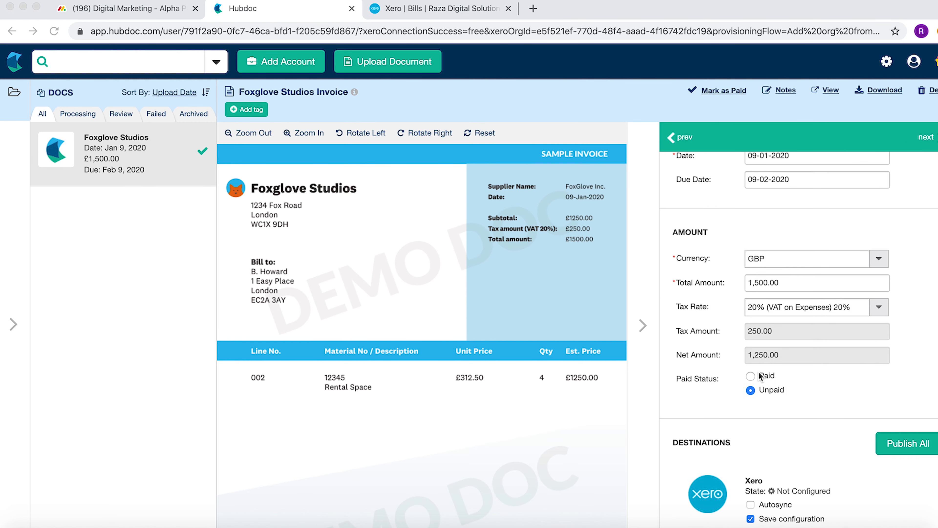
{"action": "scroll", "coordinate": [760, 376], "scroll_direction": "down", "scroll_amount": 4}
{"action": "scroll", "coordinate": [759, 376], "scroll_direction": "up", "scroll_amount": 7}
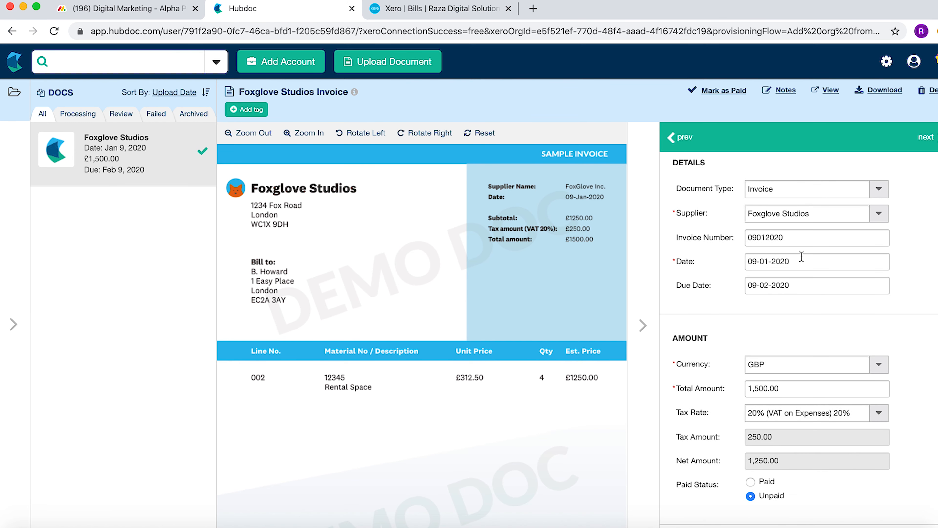
{"action": "scroll", "coordinate": [801, 257], "scroll_direction": "down", "scroll_amount": 1}
{"action": "scroll", "coordinate": [802, 256], "scroll_direction": "down", "scroll_amount": 3}
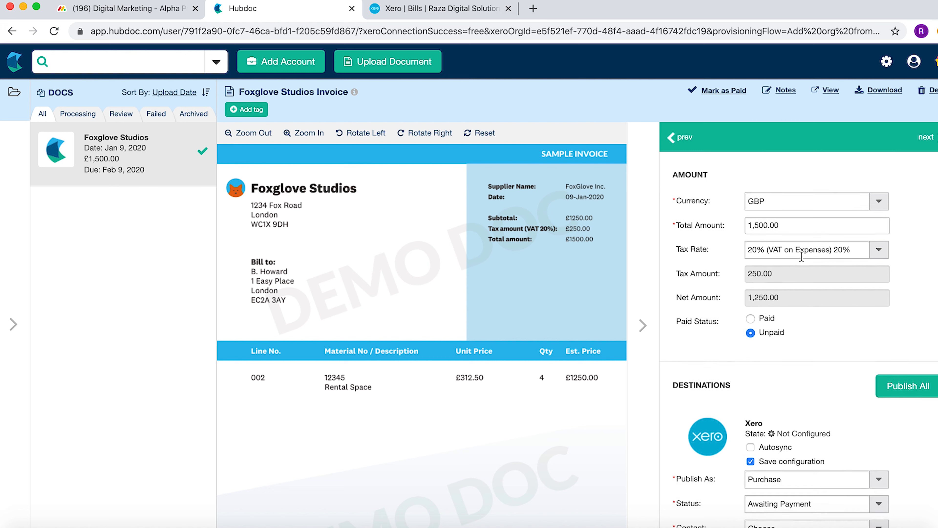
{"action": "scroll", "coordinate": [802, 256], "scroll_direction": "up", "scroll_amount": 1}
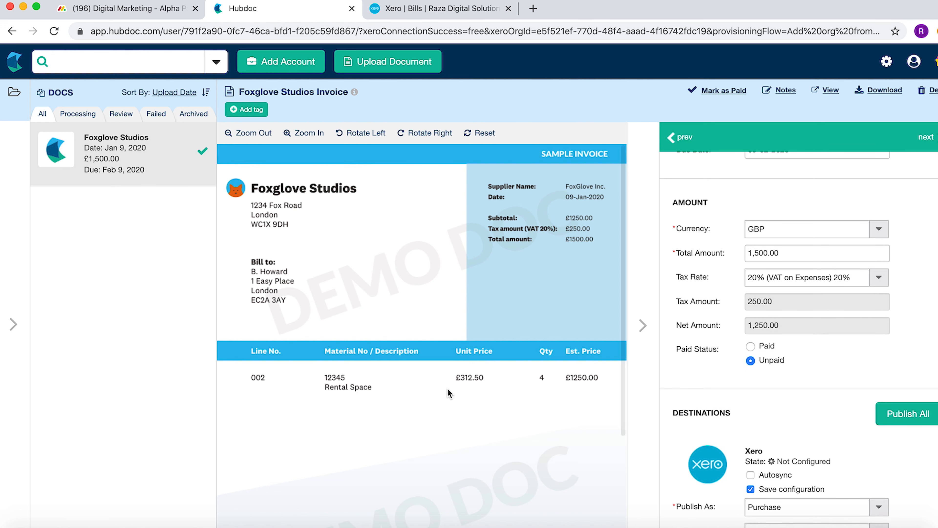
{"action": "scroll", "coordinate": [399, 494], "scroll_direction": "down", "scroll_amount": 5}
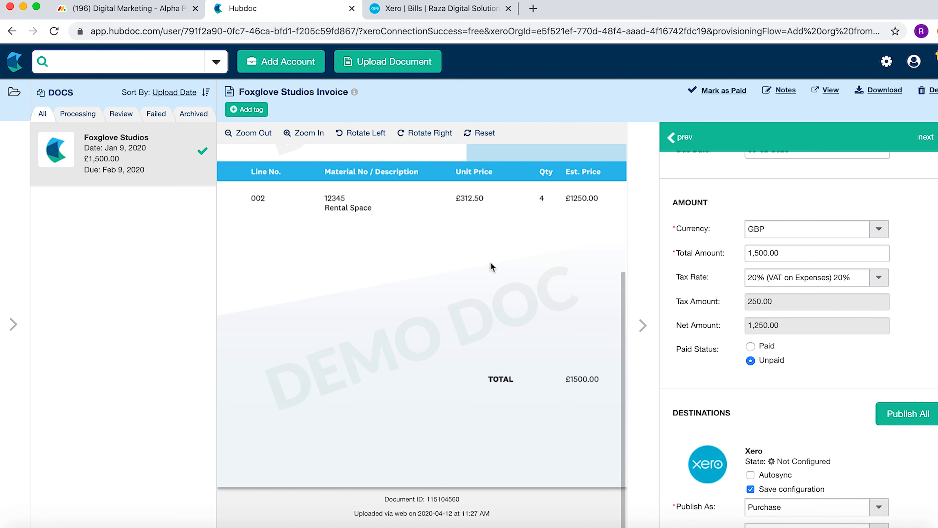
{"action": "scroll", "coordinate": [492, 262], "scroll_direction": "up", "scroll_amount": 5}
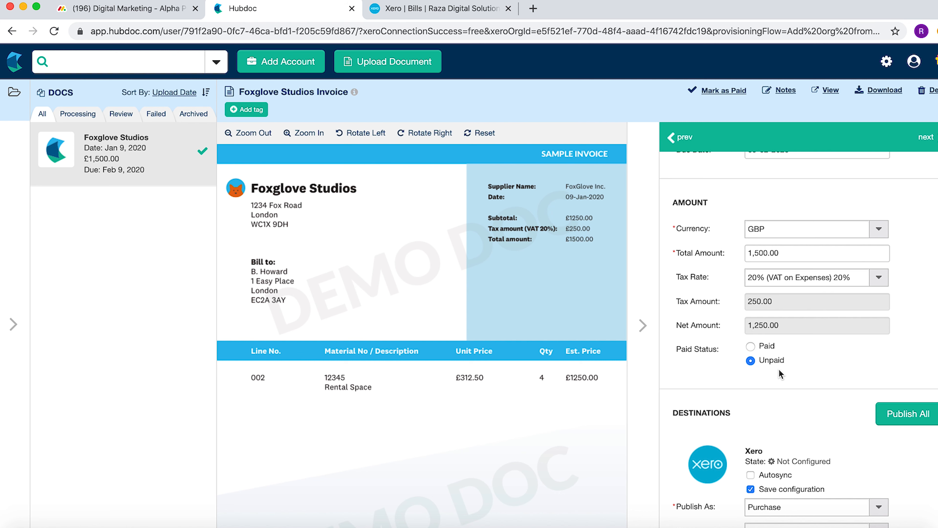
{"action": "scroll", "coordinate": [776, 371], "scroll_direction": "down", "scroll_amount": 5}
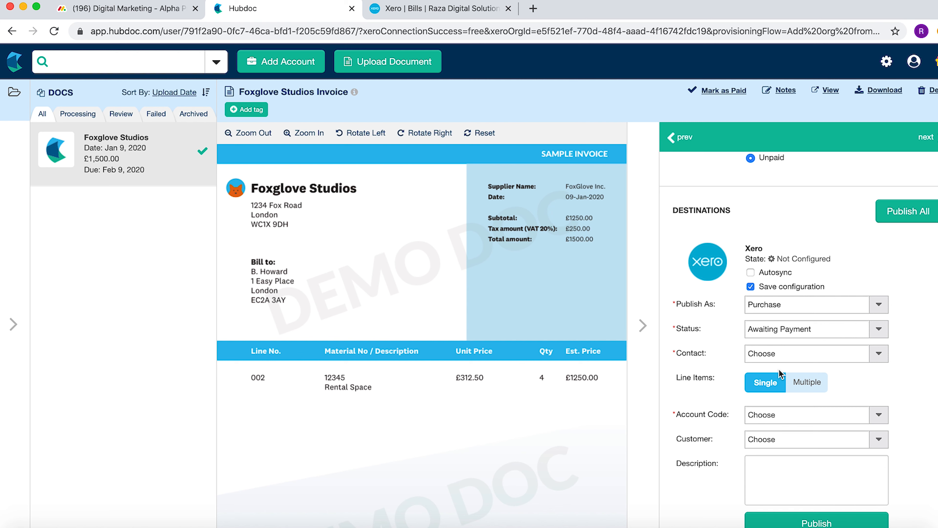
- Choose Awaiting Payment as the status for publishing the invoice to Xero
{"action": "scroll", "coordinate": [780, 373], "scroll_direction": "down", "scroll_amount": 1}
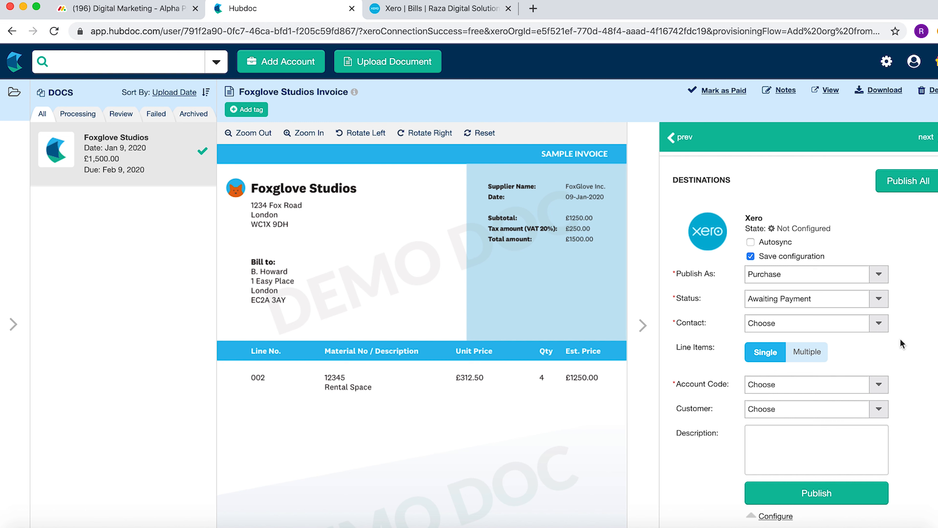
{"action": "left_click", "coordinate": [880, 299]}
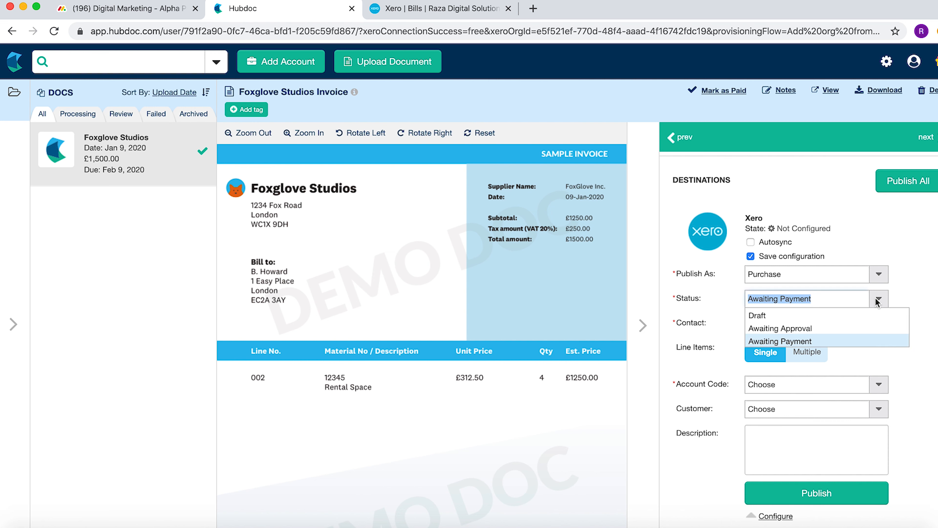
{"action": "left_click", "coordinate": [787, 342]}
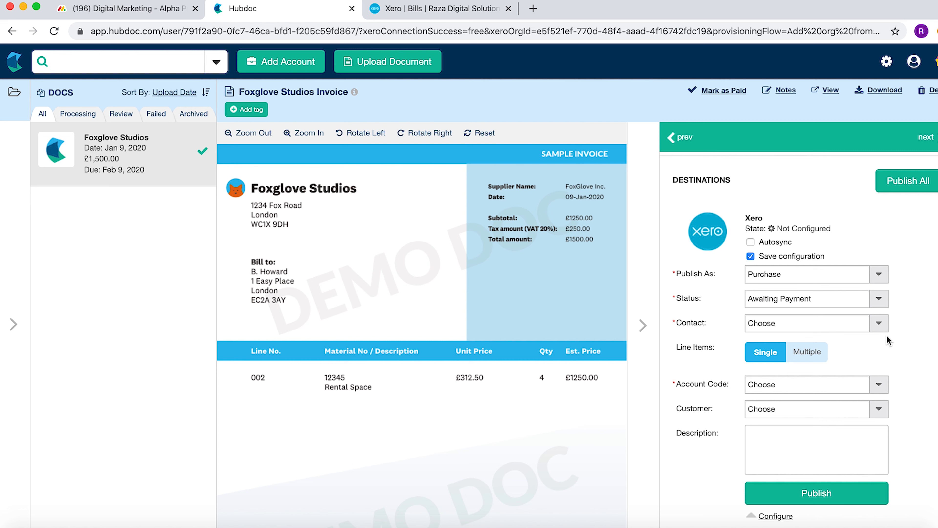
- Search the Xero contacts for "fox" and create a new contact named Foxglove Studios for the invoice
{"action": "left_click", "coordinate": [879, 324]}
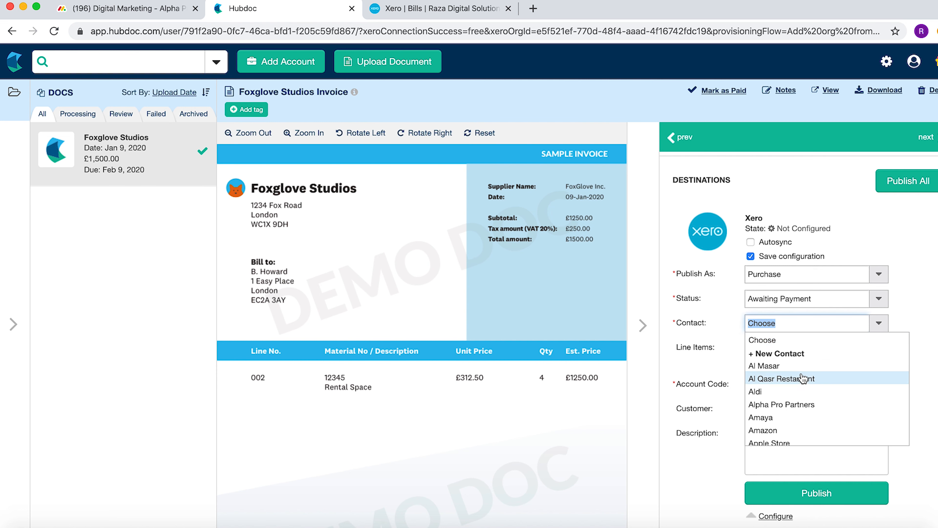
{"action": "type", "text": "fox"}
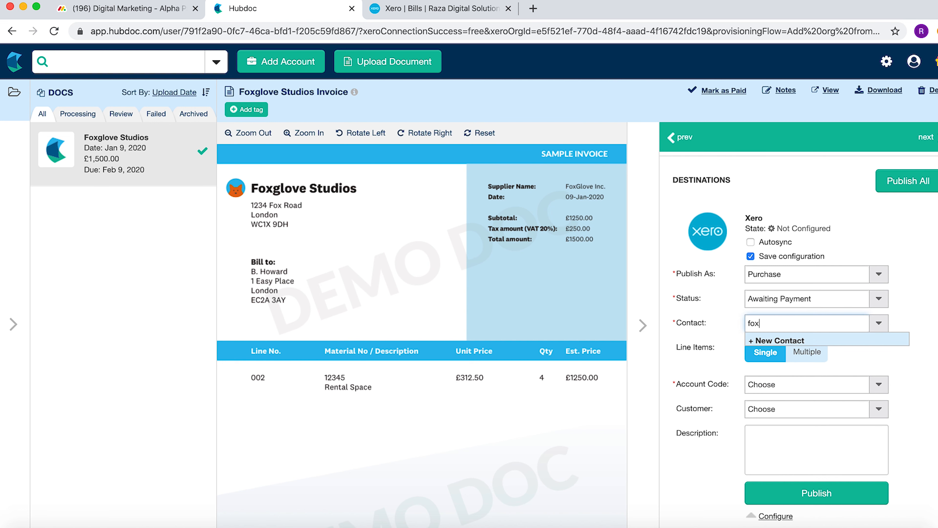
{"action": "left_click", "coordinate": [804, 340]}
{"action": "left_click", "coordinate": [771, 323]}
{"action": "type", "text": "Fox"}
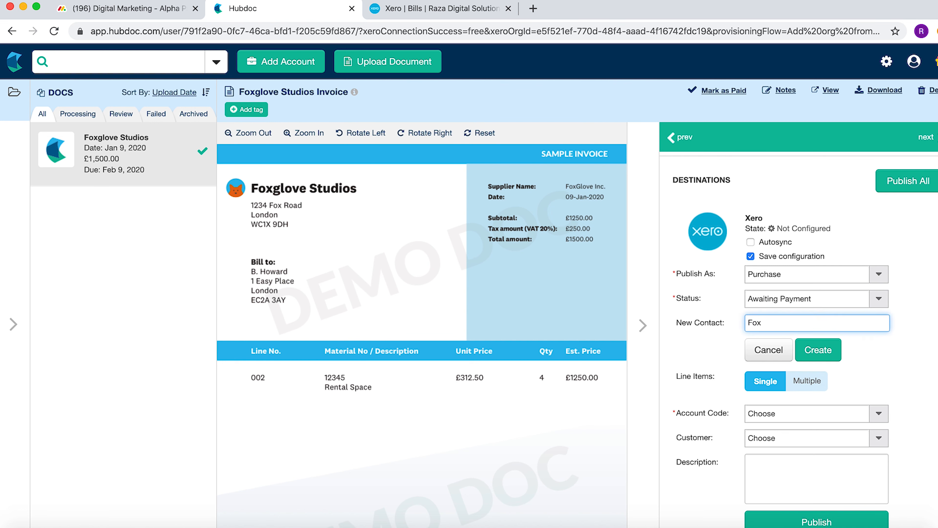
{"action": "type", "text": "glove Studios"}
{"action": "left_click", "coordinate": [818, 352]}
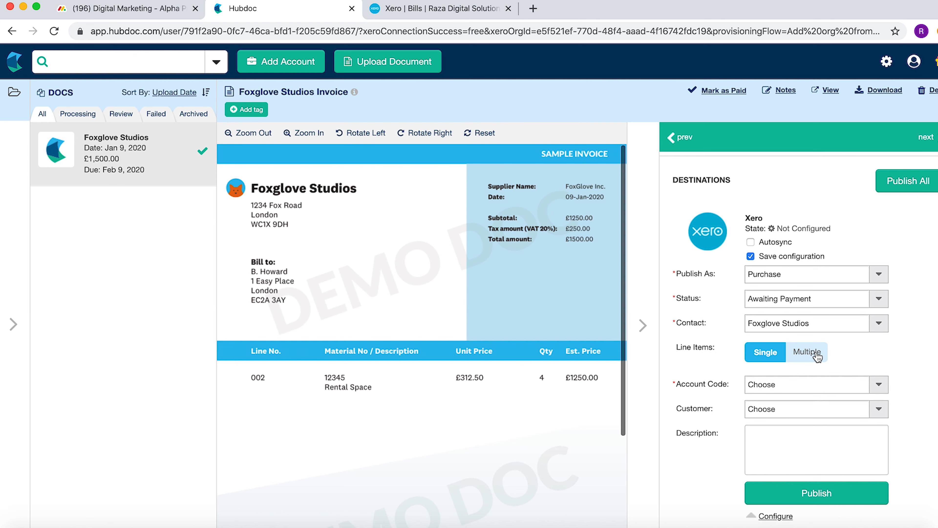
- Assign the account code 400 - Advertising & Marketing to the invoice and leave the customer unselected
{"action": "scroll", "coordinate": [804, 380], "scroll_direction": "down", "scroll_amount": 1}
{"action": "left_click", "coordinate": [799, 361]}
{"action": "type", "text": "adv"}
{"action": "left_click", "coordinate": [810, 371]}
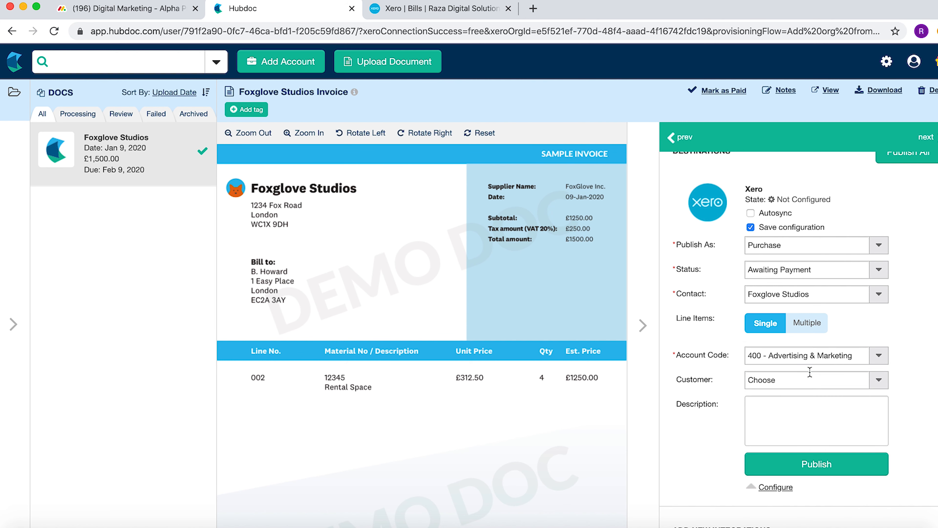
{"action": "left_click", "coordinate": [802, 381]}
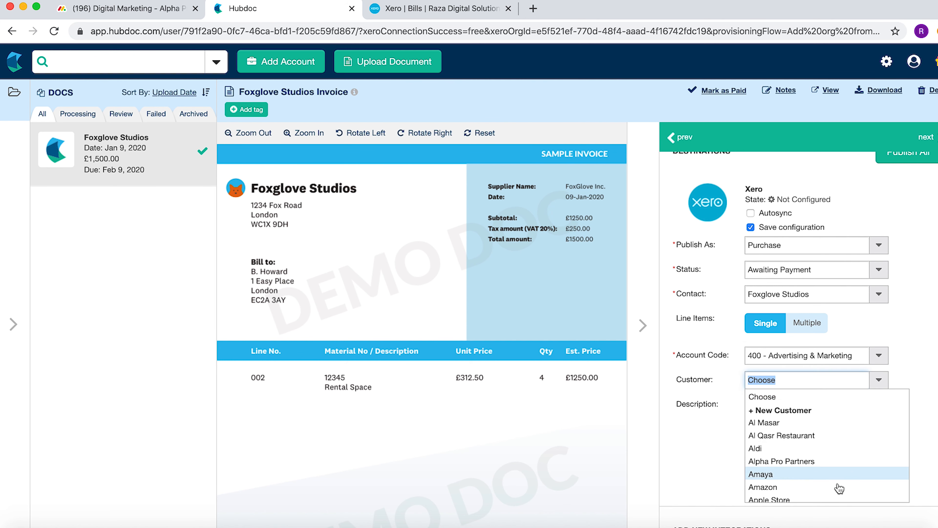
{"action": "left_click", "coordinate": [681, 459]}
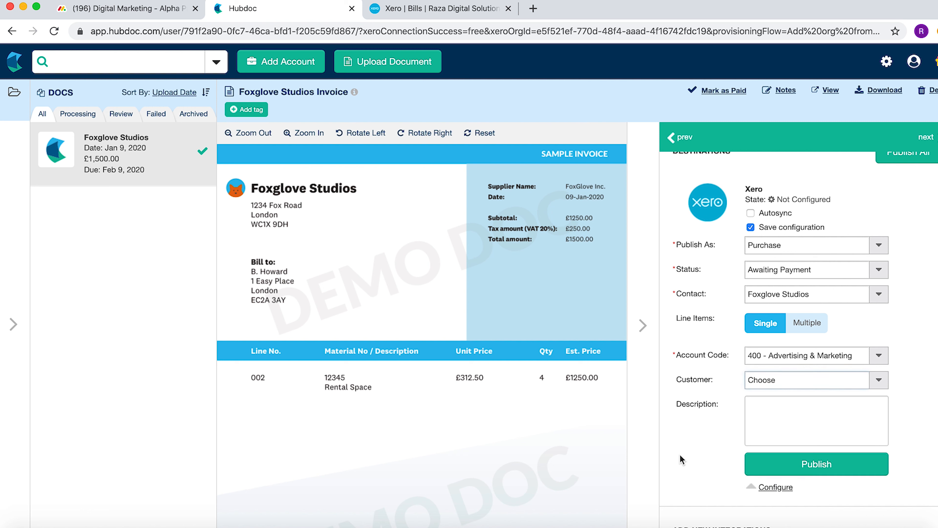
- Enter the description "Rental Space for Studio" and publish the invoice to Xero
{"action": "left_click", "coordinate": [778, 407]}
{"action": "type", "text": "Retnal"}
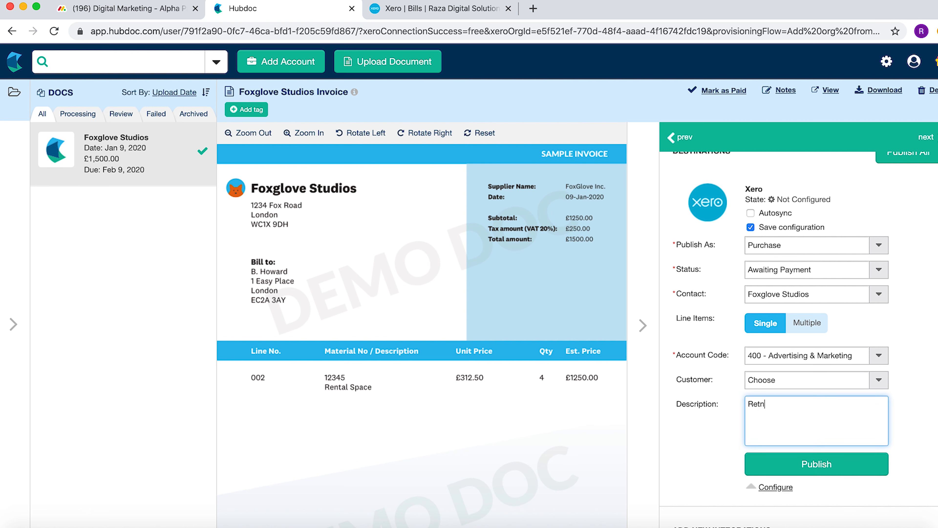
{"action": "key", "text": "BackSpace"}
{"action": "key", "text": "BackSpace"}
{"action": "key", "text": "BackSpace"}
{"action": "key", "text": "BackSpace"}
{"action": "type", "text": "ntal space"}
{"action": "key", "text": "BackSpace"}
{"action": "key", "text": "BackSpace"}
{"action": "key", "text": "BackSpace"}
{"action": "key", "text": "BackSpace"}
{"action": "key", "text": "BackSpace"}
{"action": "type", "text": "Space for Studio"}
{"action": "left_click", "coordinate": [793, 469]}
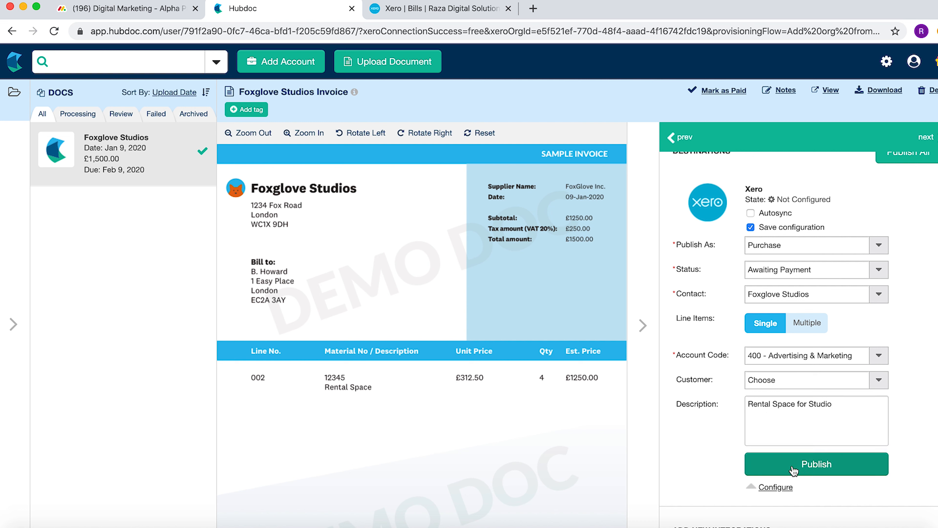
{"action": "left_click", "coordinate": [793, 469]}
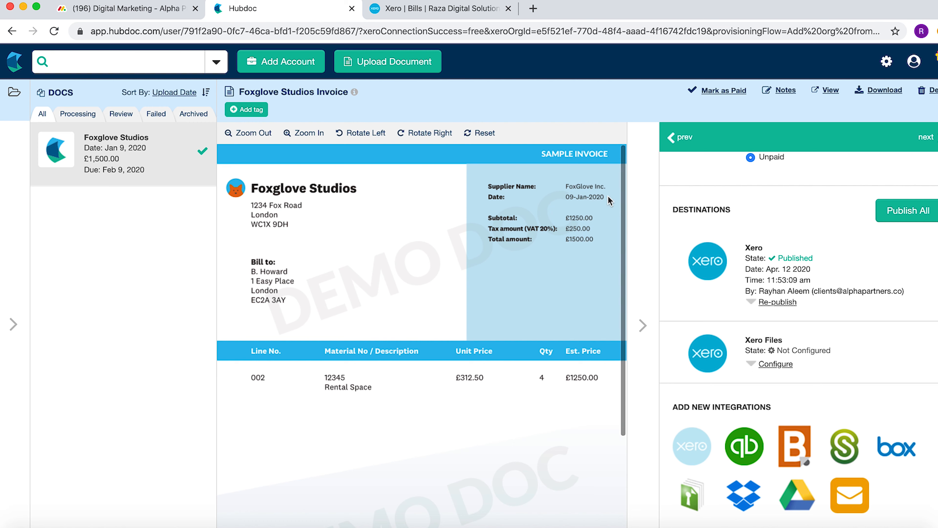
- Switch to Xero, refresh the Bills list and open the Foxglove Studios bill
{"action": "left_click", "coordinate": [427, 11]}
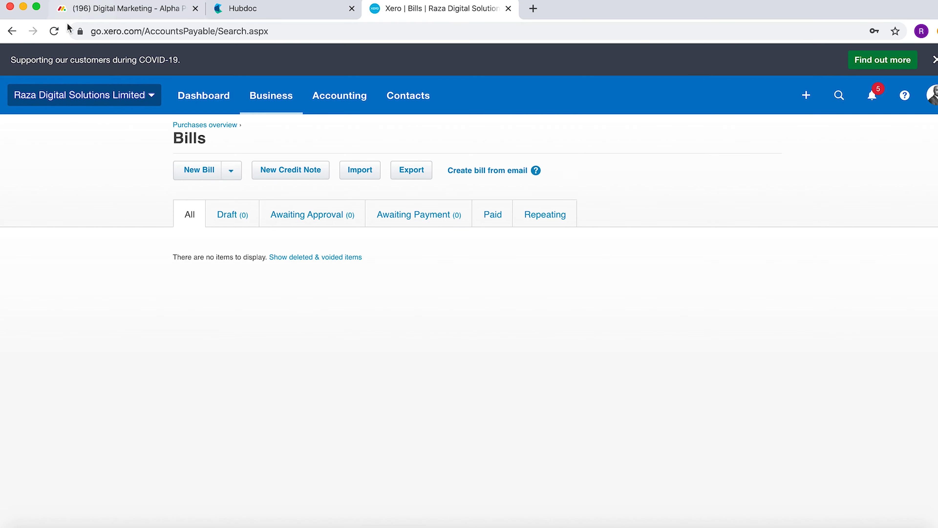
{"action": "left_click", "coordinate": [54, 31]}
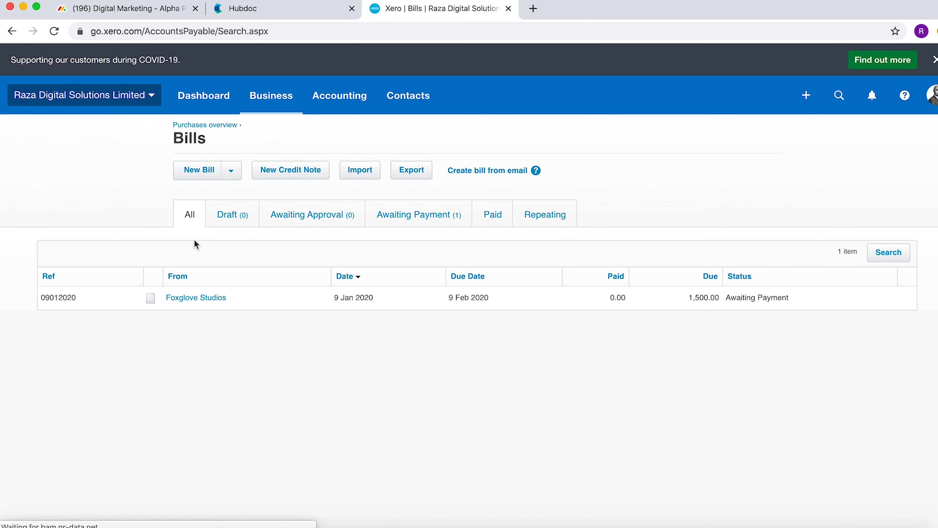
{"action": "left_click", "coordinate": [215, 301]}
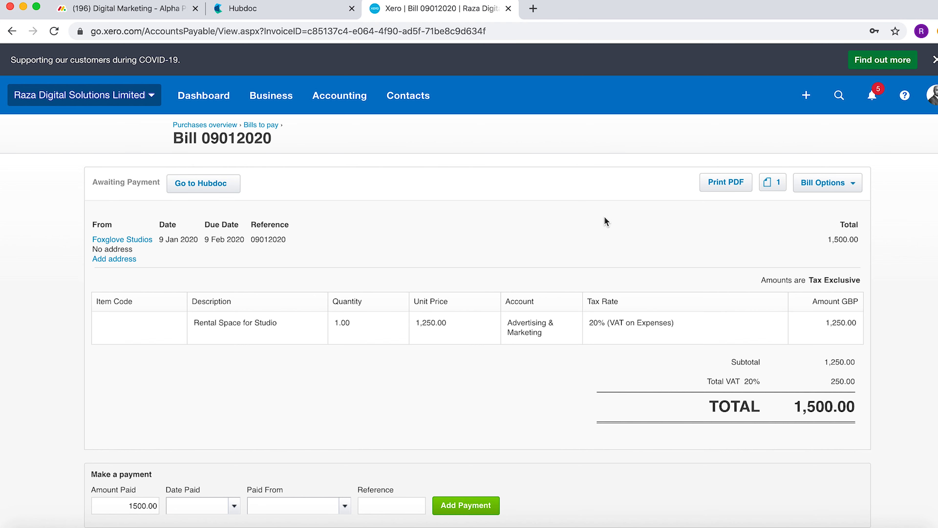
- Preview the PDF attached to the bill and look through the source invoice
{"action": "left_click", "coordinate": [772, 182]}
{"action": "left_click", "coordinate": [659, 236]}
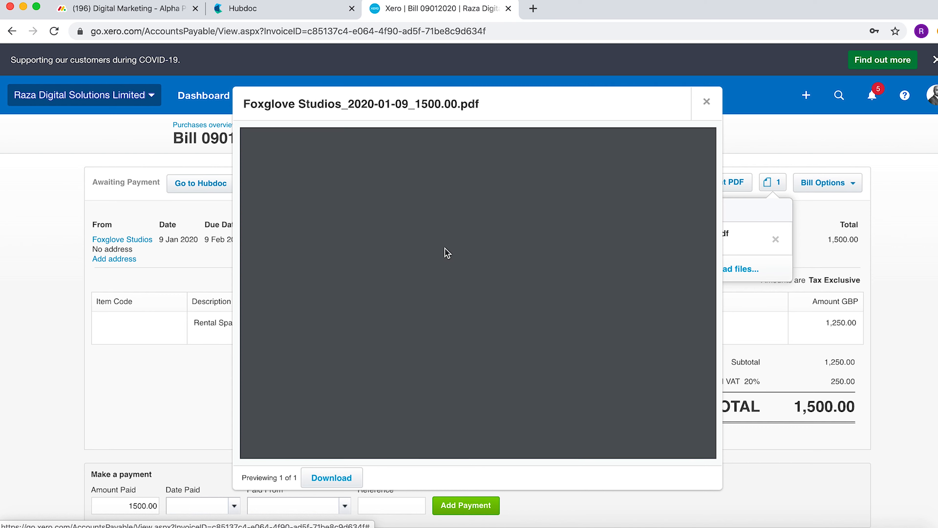
{"action": "scroll", "coordinate": [505, 325], "scroll_direction": "down", "scroll_amount": 5}
{"action": "scroll", "coordinate": [506, 327], "scroll_direction": "down", "scroll_amount": 3}
{"action": "scroll", "coordinate": [506, 328], "scroll_direction": "up", "scroll_amount": 10}
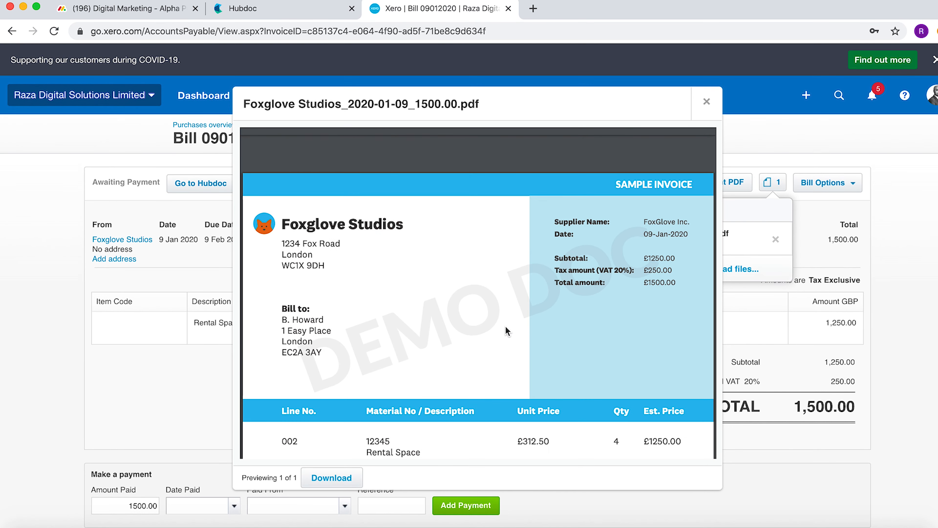